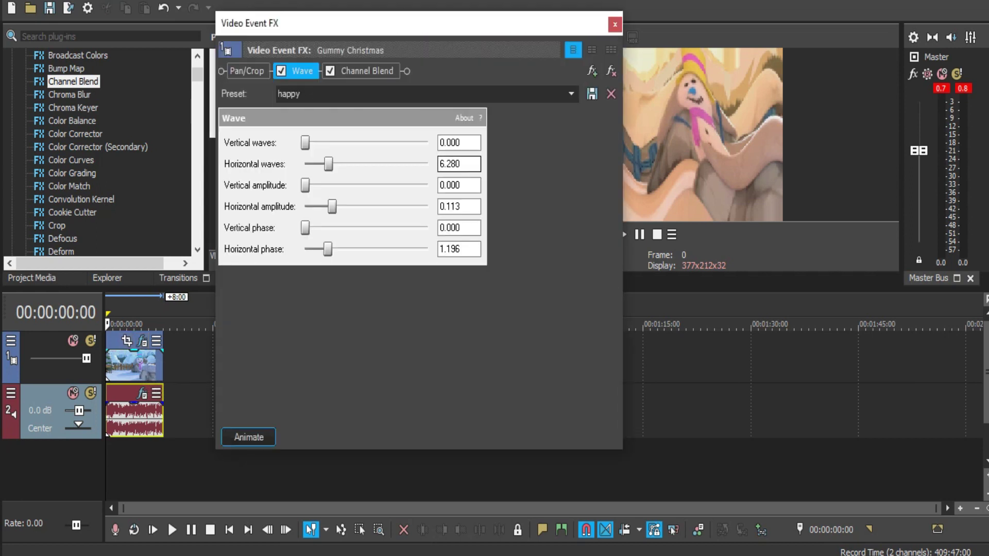
Review the video event's Wave horizontal settings and apply the RGB to BGR preset in its Channel Blend effect.
click(459, 164)
click(459, 206)
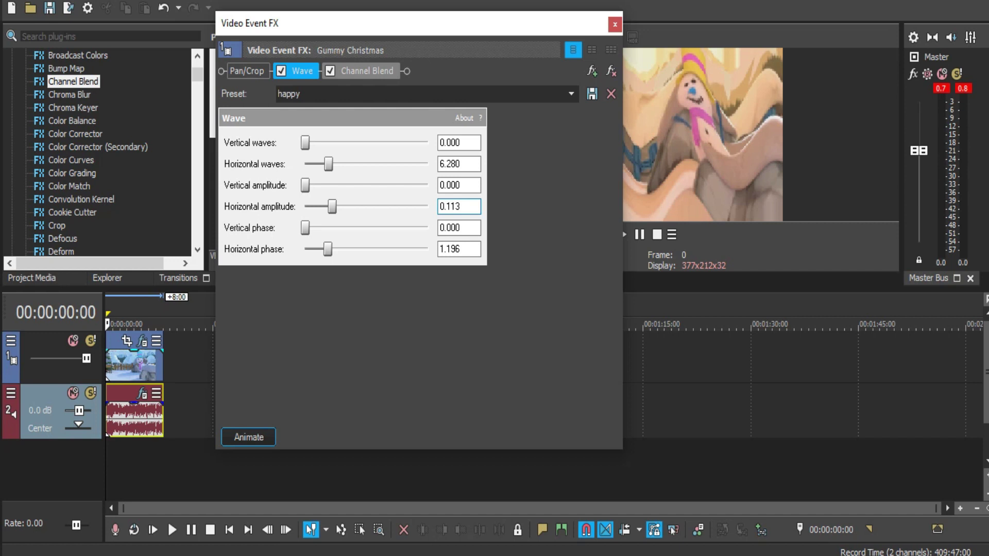
click(367, 71)
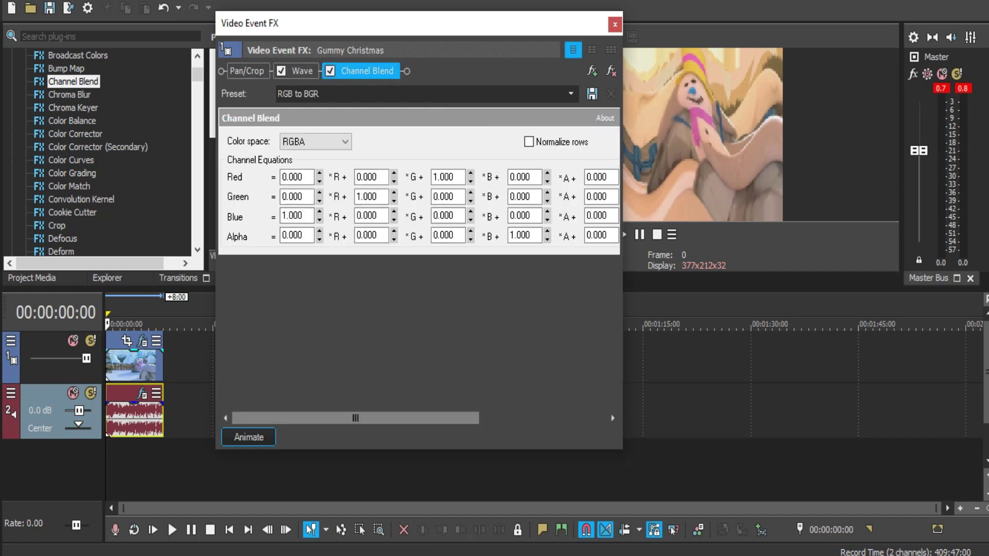
click(570, 93)
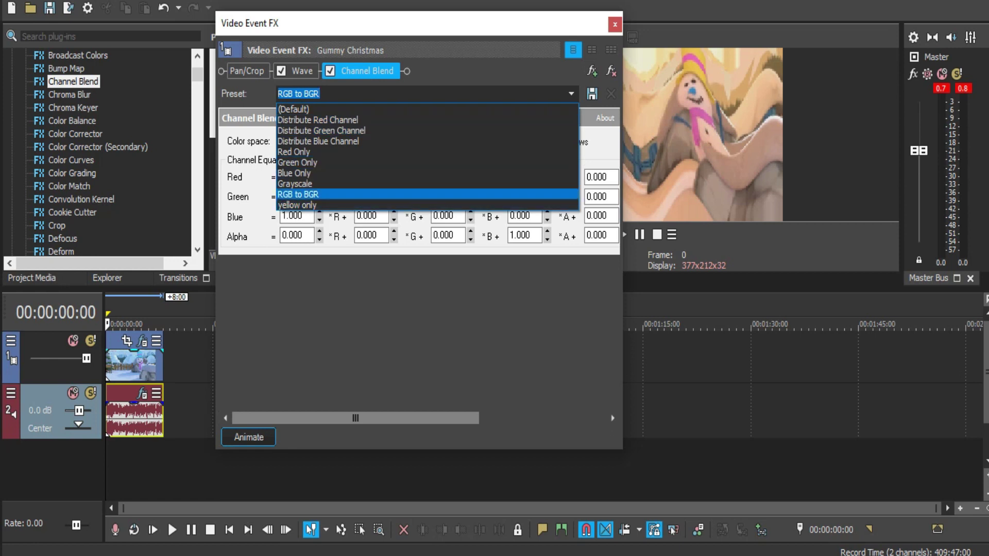
click(298, 194)
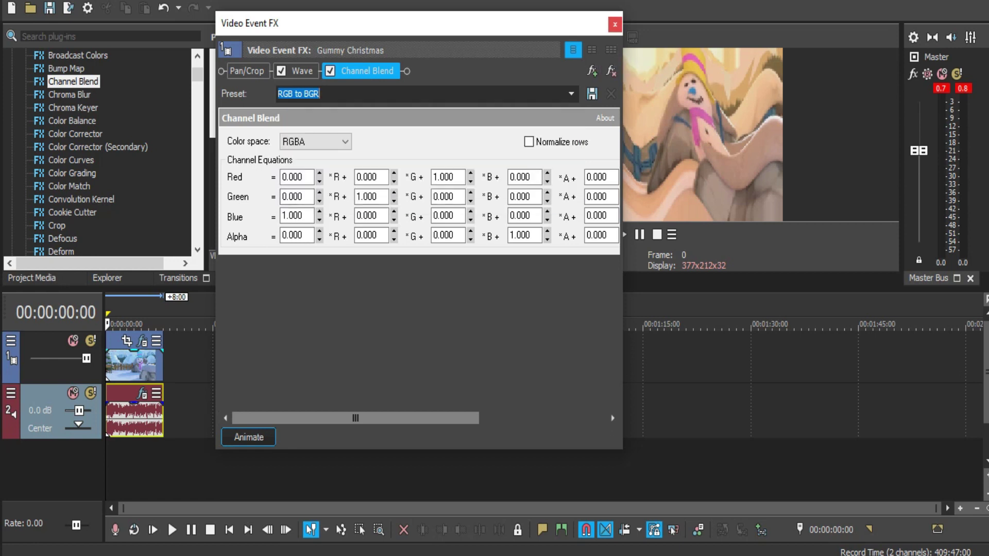
click(614, 25)
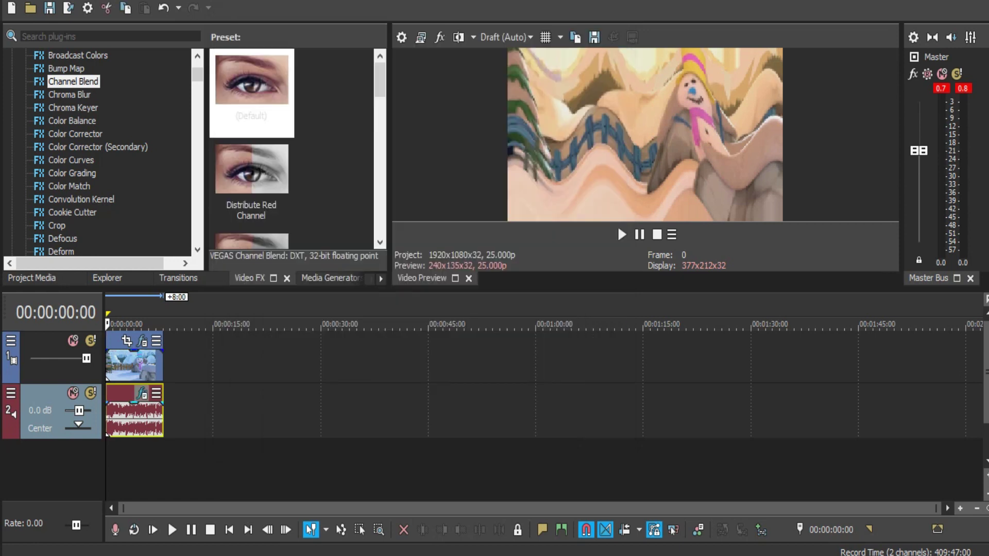
Set the audio event's ExpressFX Reverb room type to Cavernous space, with the reverb level at 100%.
click(141, 394)
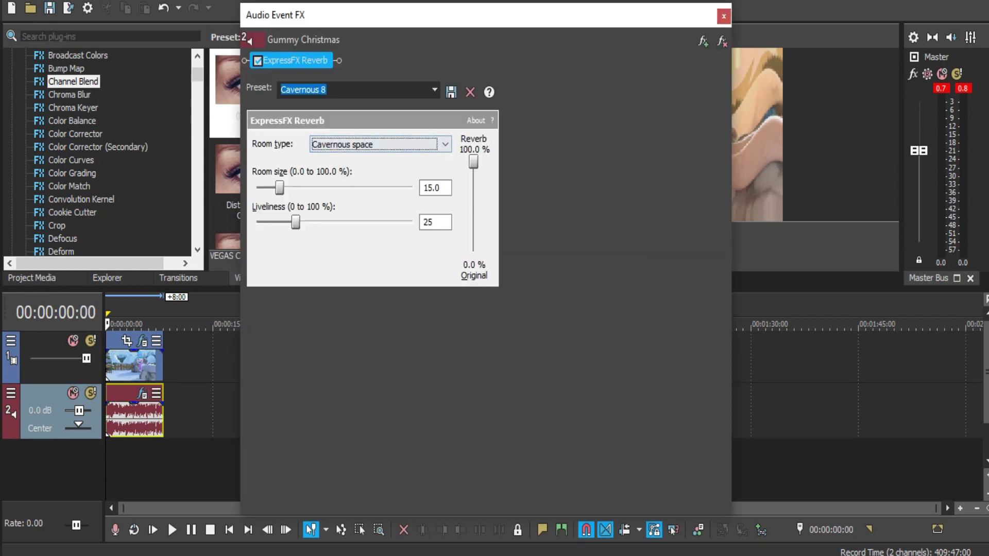
click(379, 144)
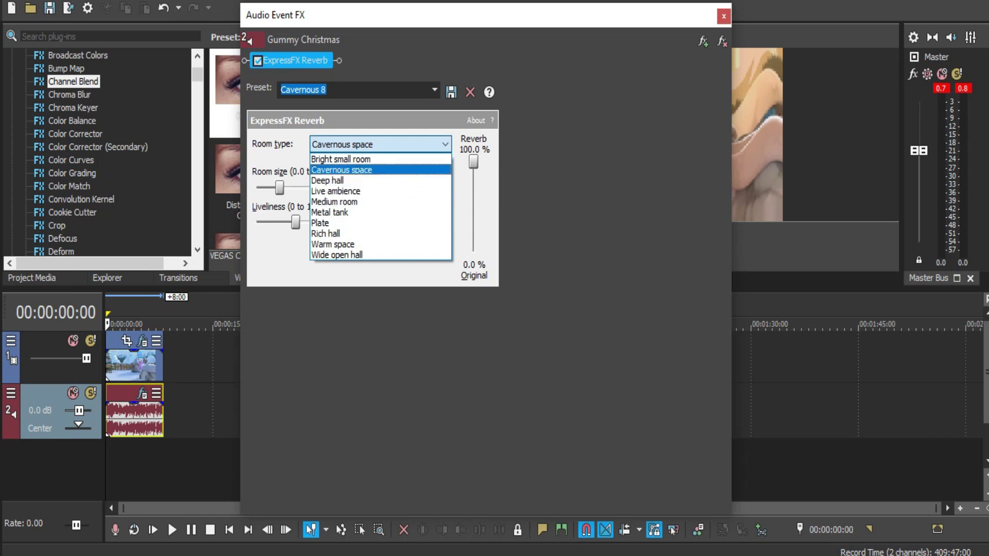
click(379, 169)
mouse_move(473, 162)
mouse_down()
mouse_move(473, 185)
mouse_move(473, 162)
mouse_up()
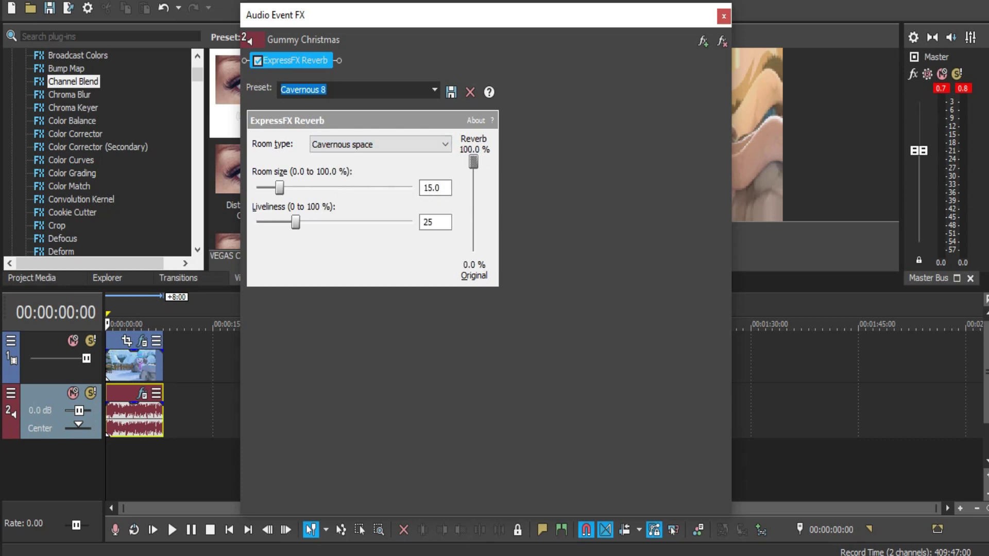
click(723, 16)
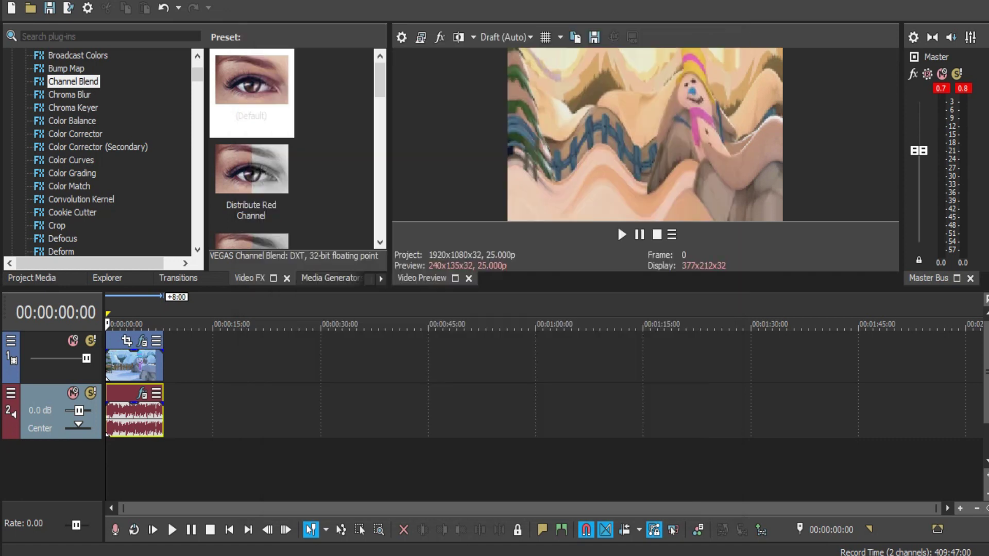
Examine the time stretch method and pitch change in the reverbed audio event's properties.
click(129, 412)
right_click(129, 412)
click(154, 553)
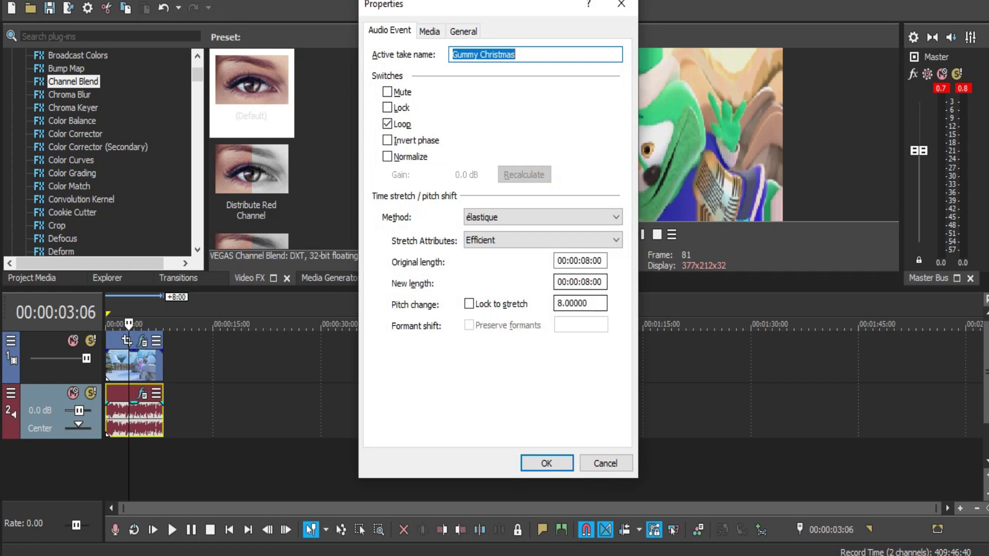
drag(590, 303, 559, 303)
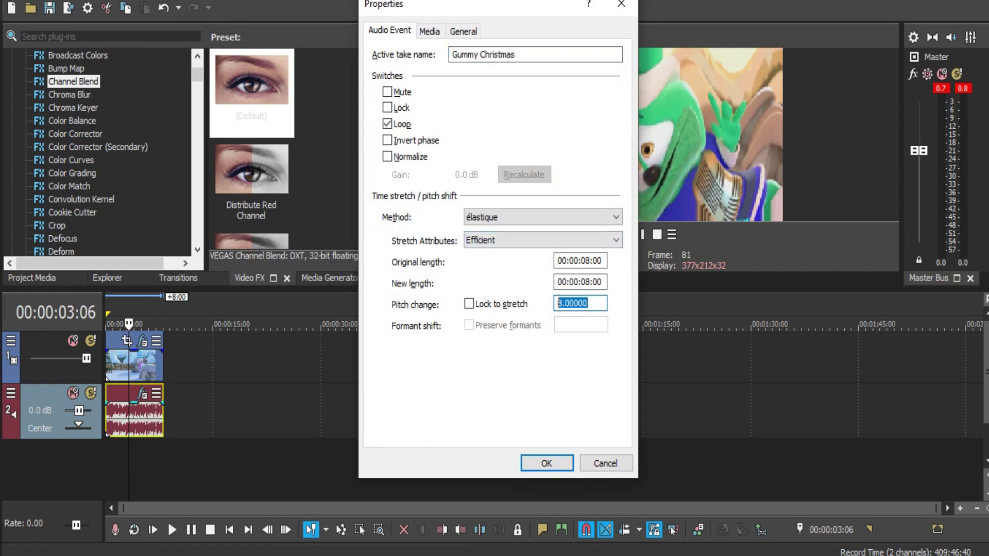
click(587, 303)
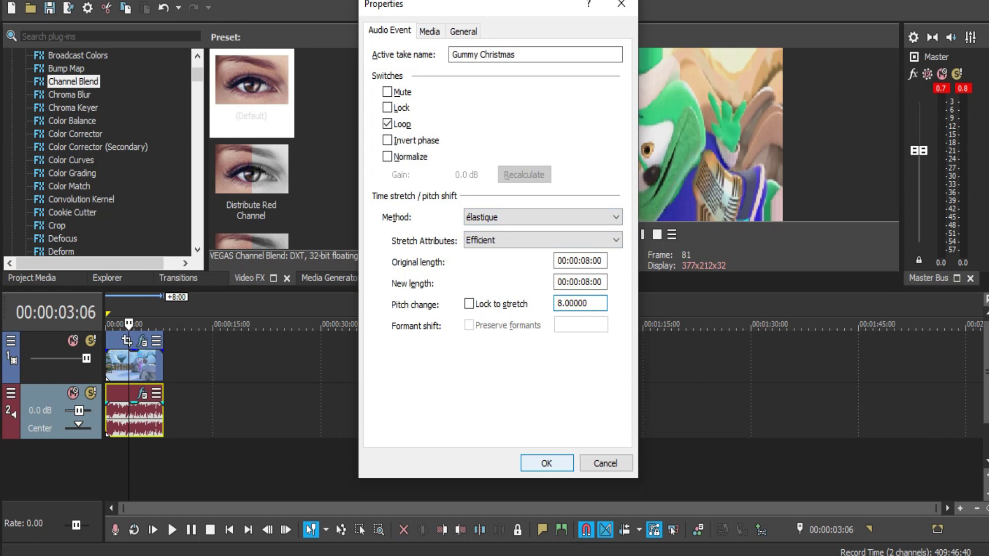
key(Return)
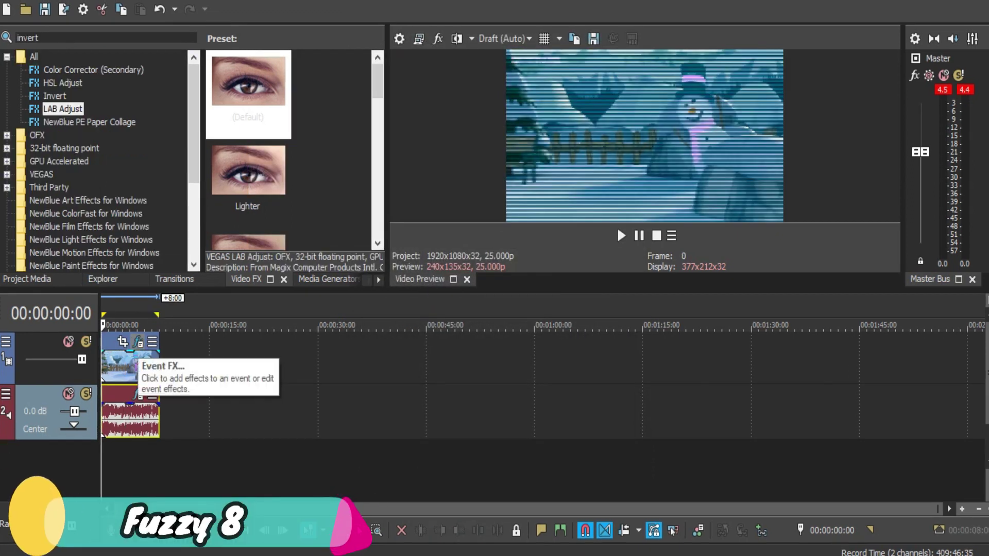
Examine the TV Simulator, Invert, HSL Adjust and LAB Adjust settings on the Fuzzy 8 video event.
click(138, 343)
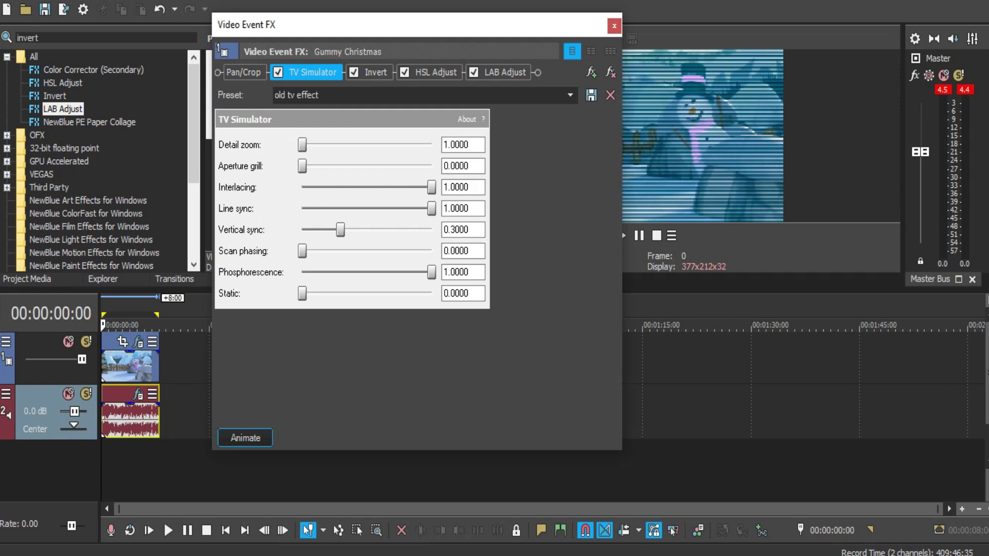
click(469, 145)
click(375, 72)
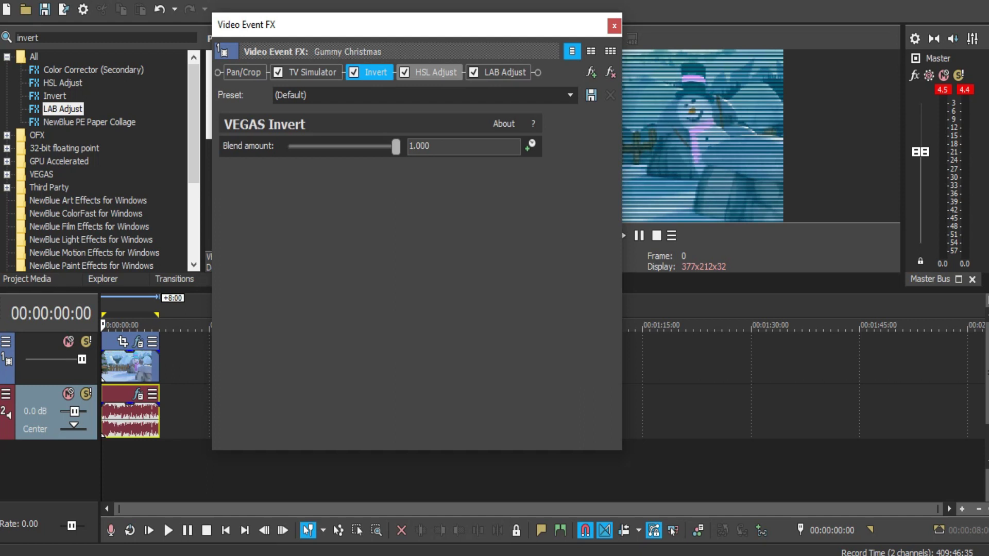
click(435, 72)
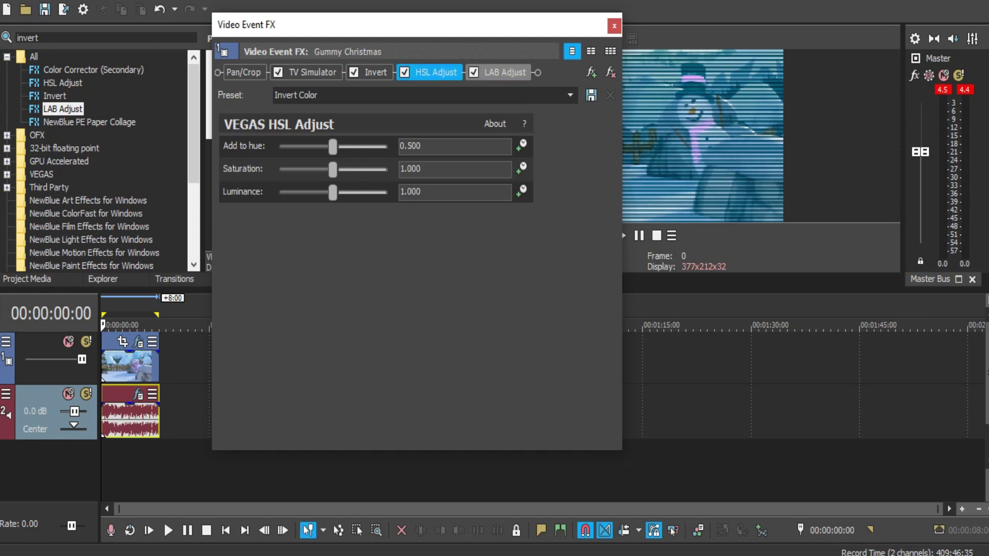
click(504, 72)
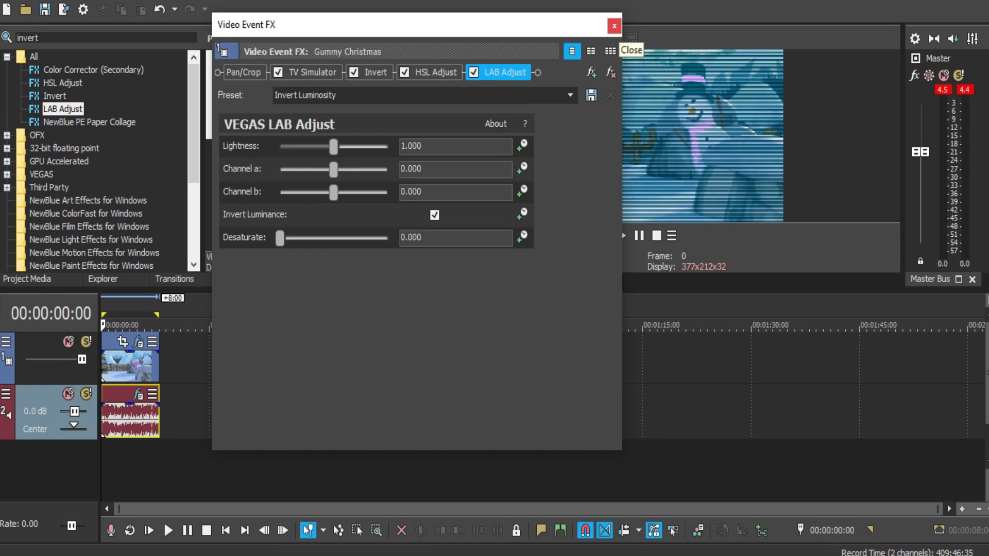
click(614, 25)
Choose the [Sys] Slight chip fuzz preset in the audio event's Distortion effect.
click(138, 394)
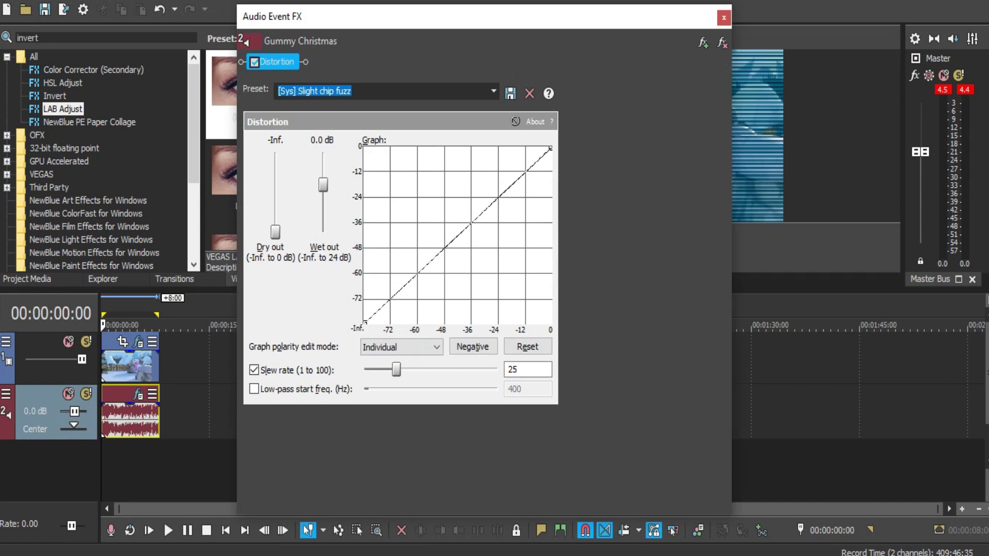
click(493, 92)
click(314, 181)
click(723, 18)
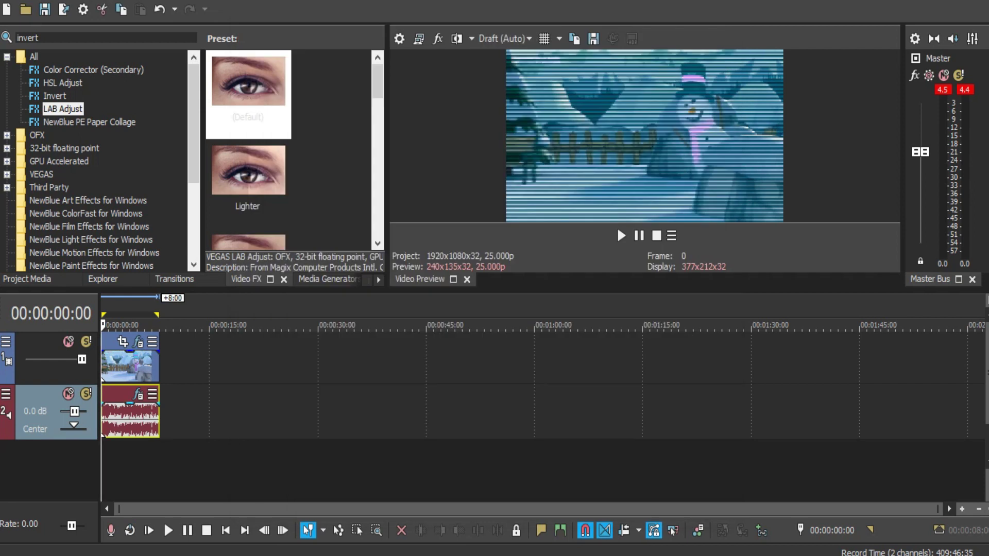
Examine the stretch method, stretch attributes and pitch change in the distorted audio event's properties.
right_click(138, 416)
click(170, 547)
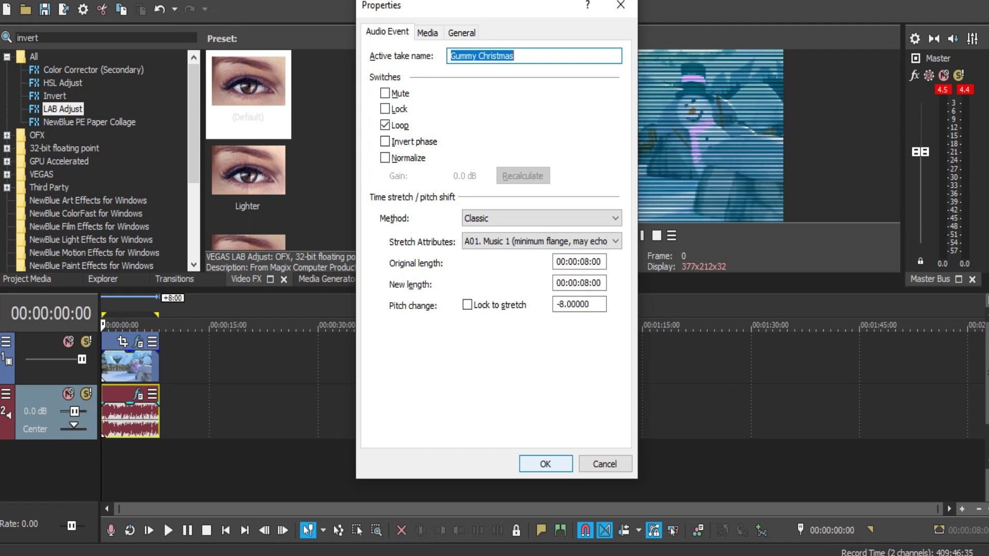
key(Return)
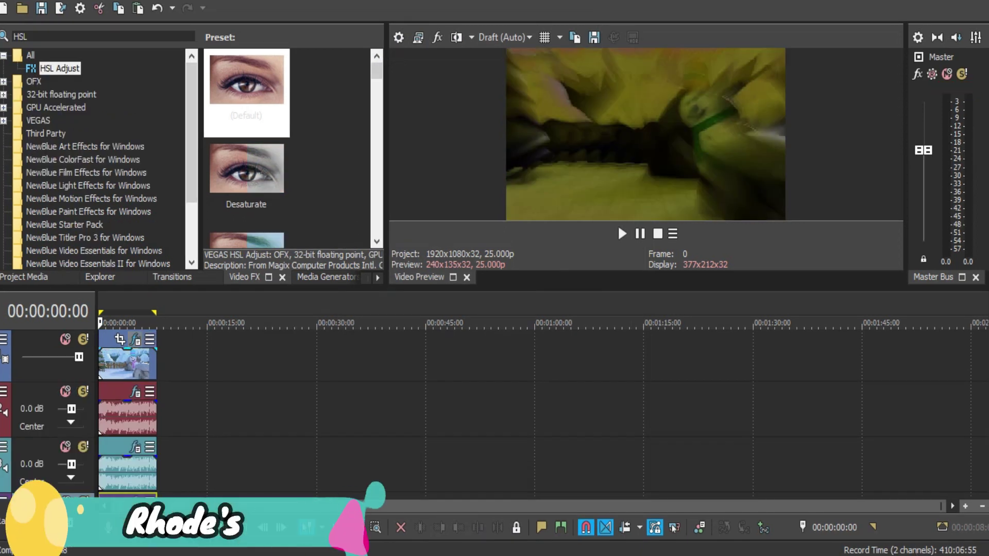
Examine the Color Curves, HSL Adjust and Light Rays settings on the Rhode's video event.
click(135, 339)
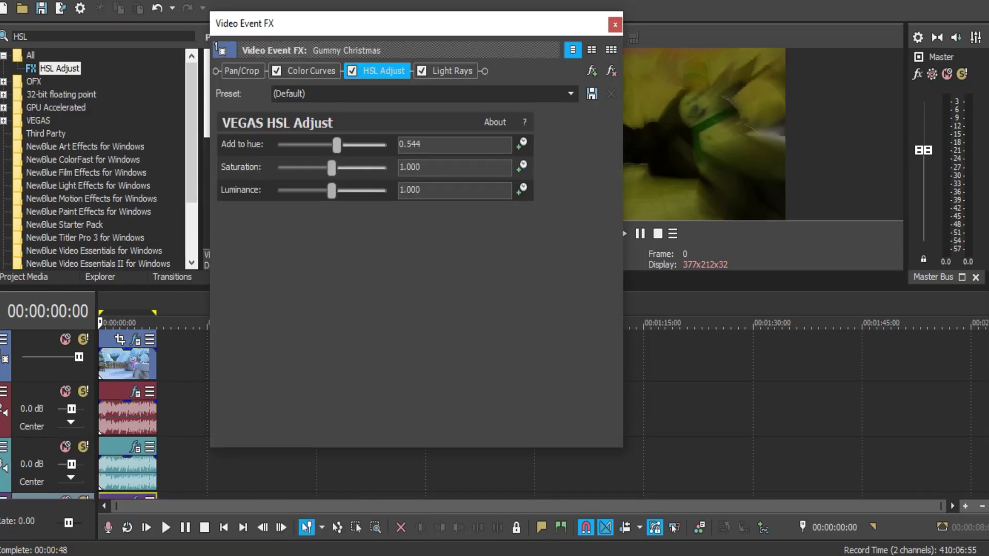
click(311, 71)
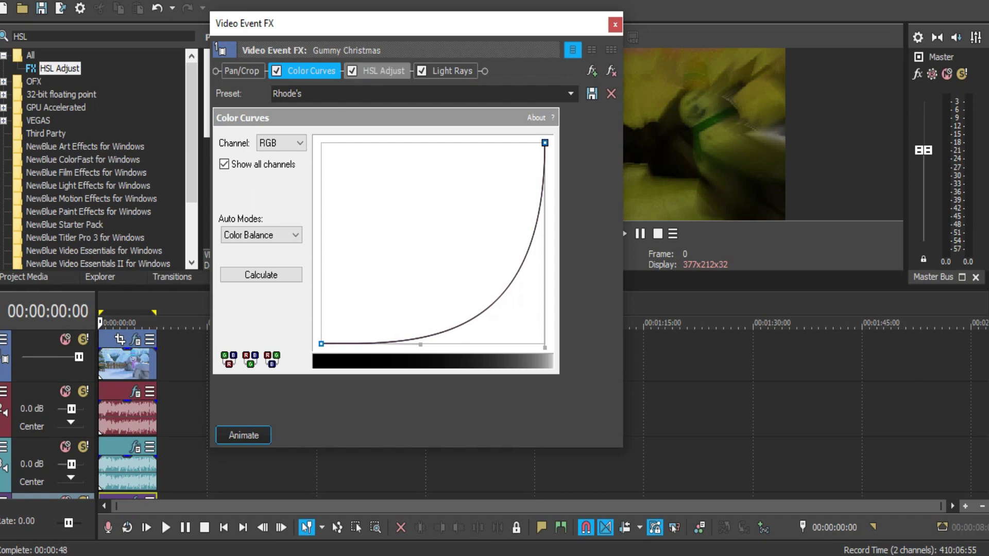
click(383, 70)
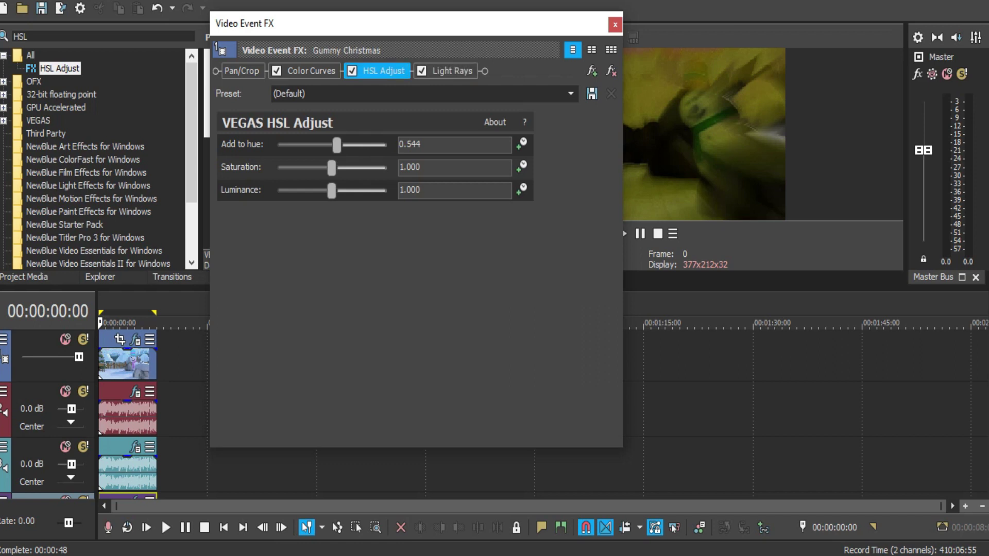
click(452, 70)
double_click(486, 165)
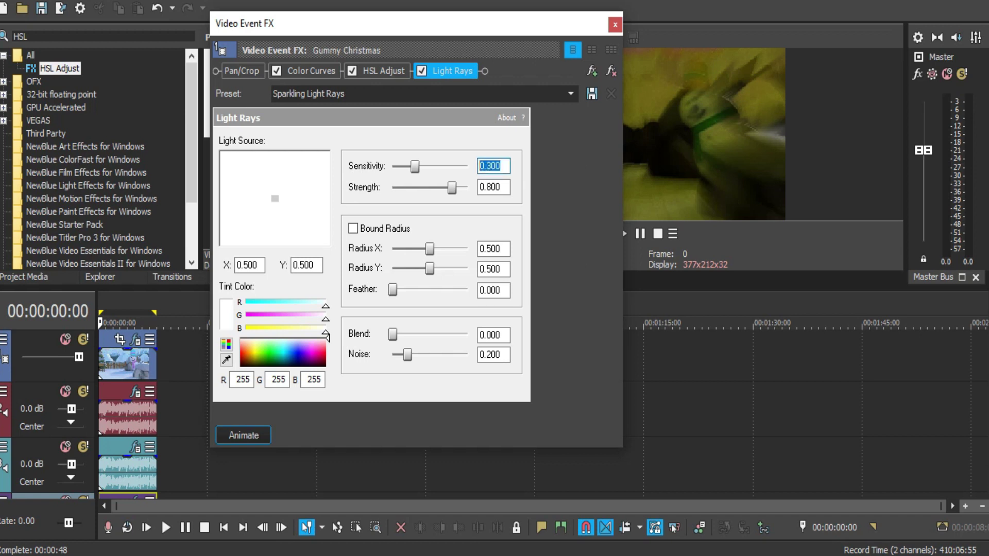
click(500, 165)
key(alt+F4)
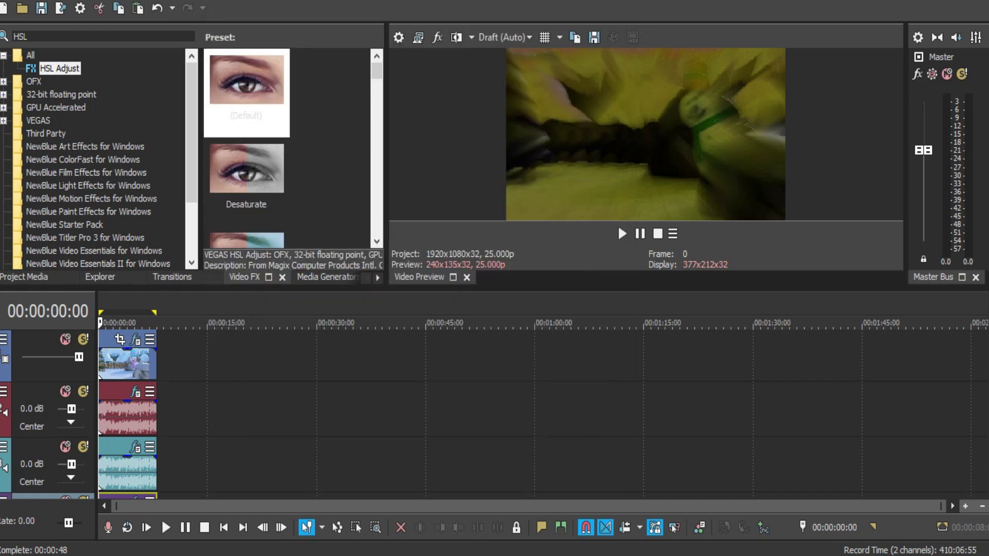
Examine the first audio event's Chorus Flanger settings and its stretch and pitch properties.
click(135, 391)
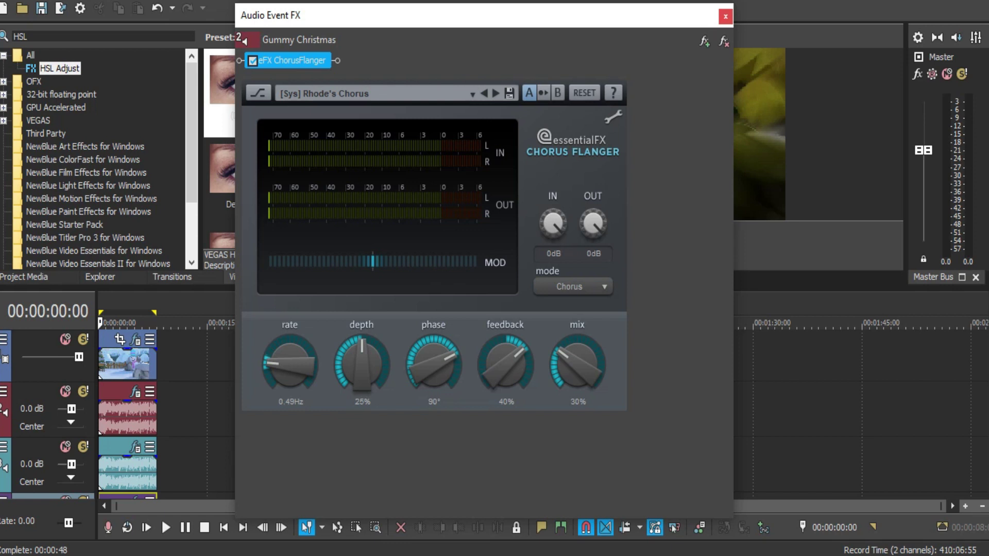
click(725, 16)
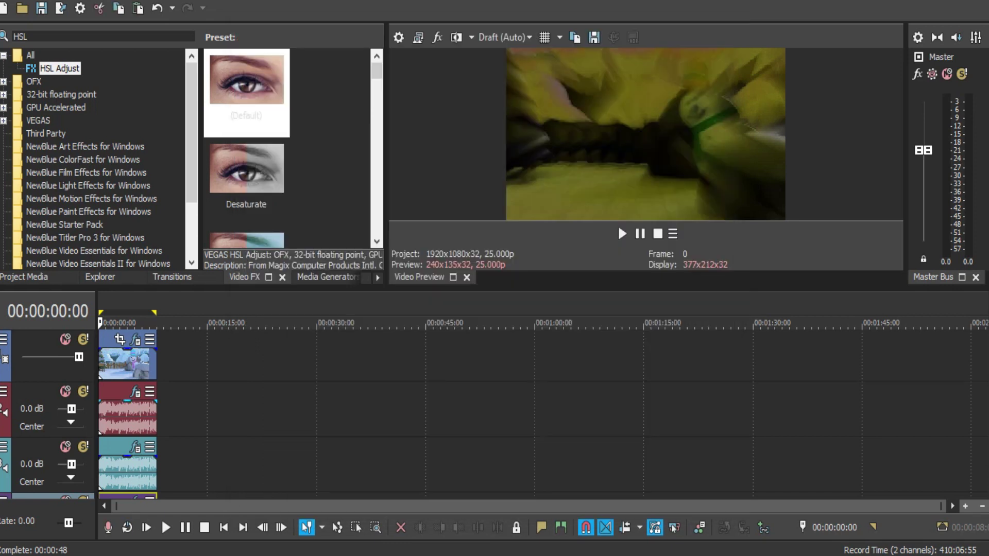
click(118, 412)
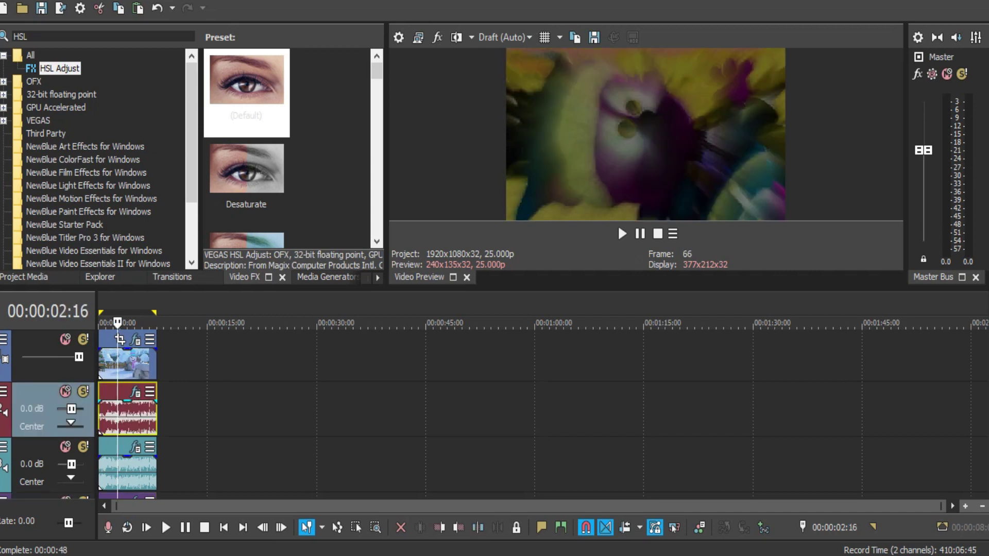
right_click(137, 412)
click(165, 554)
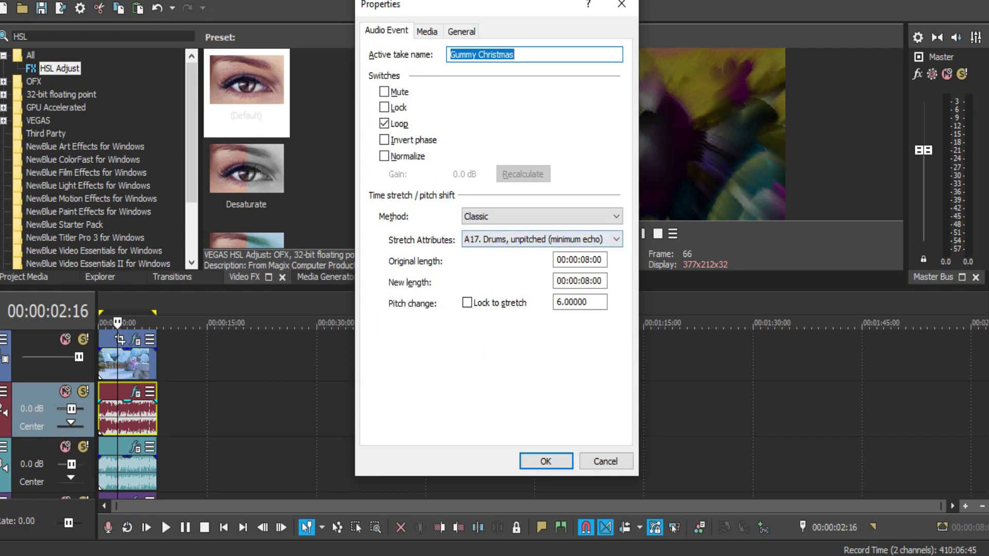
key(Return)
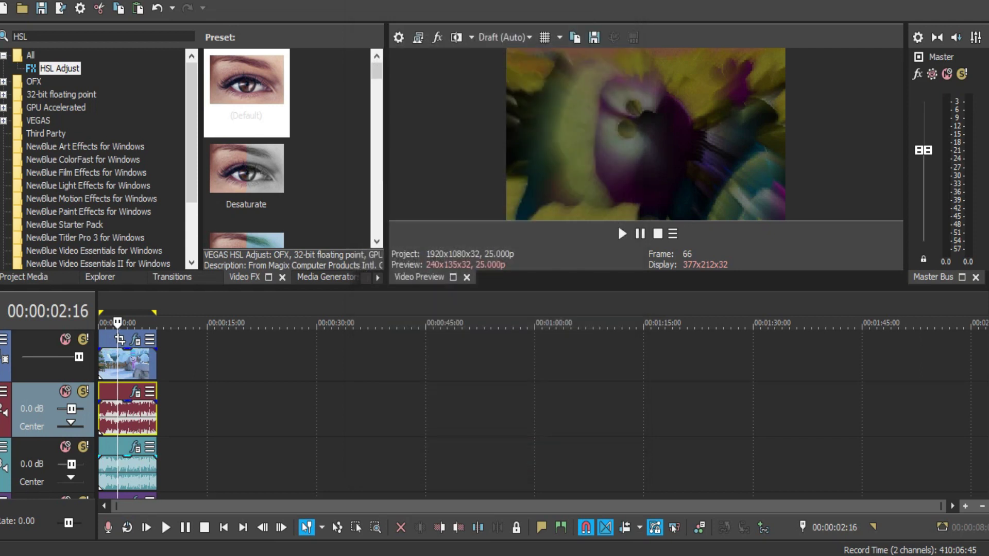
Examine the stretch attributes and pitch change in the second audio event's properties.
right_click(110, 466)
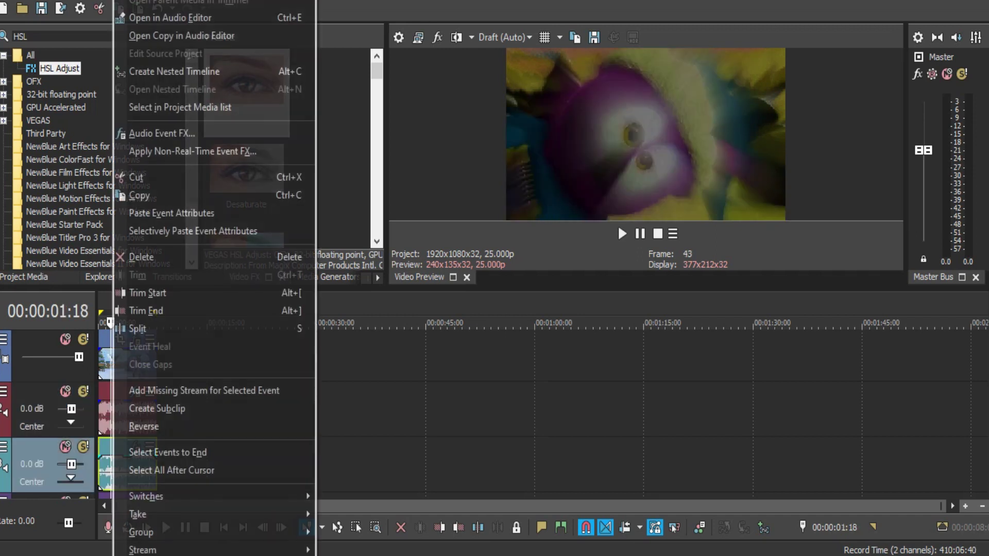
key(Escape)
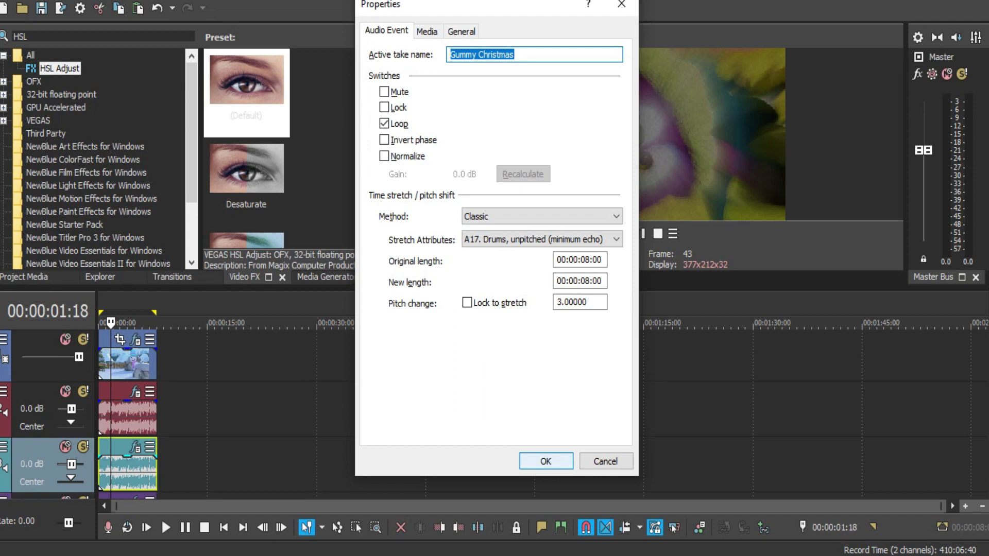
click(545, 461)
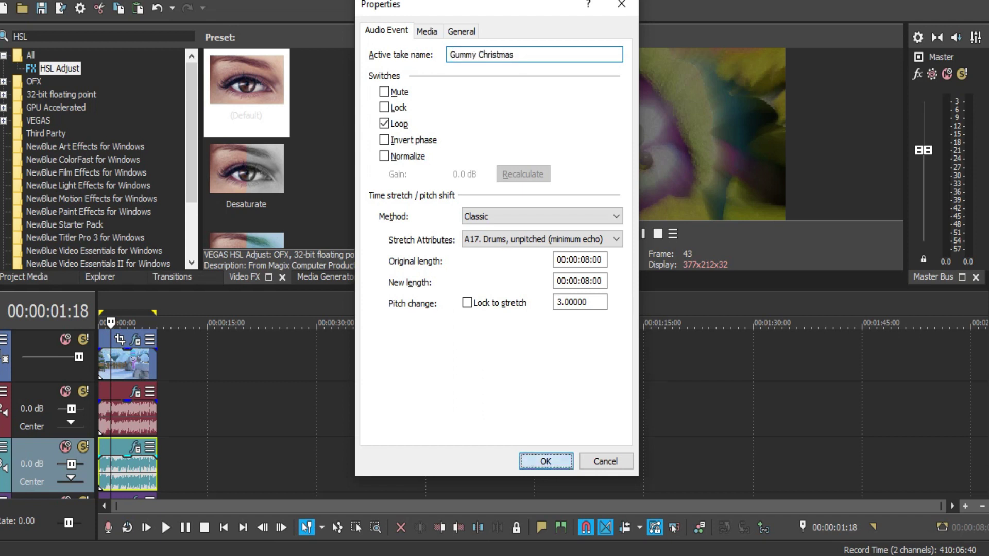
scroll(127, 414, down, 1)
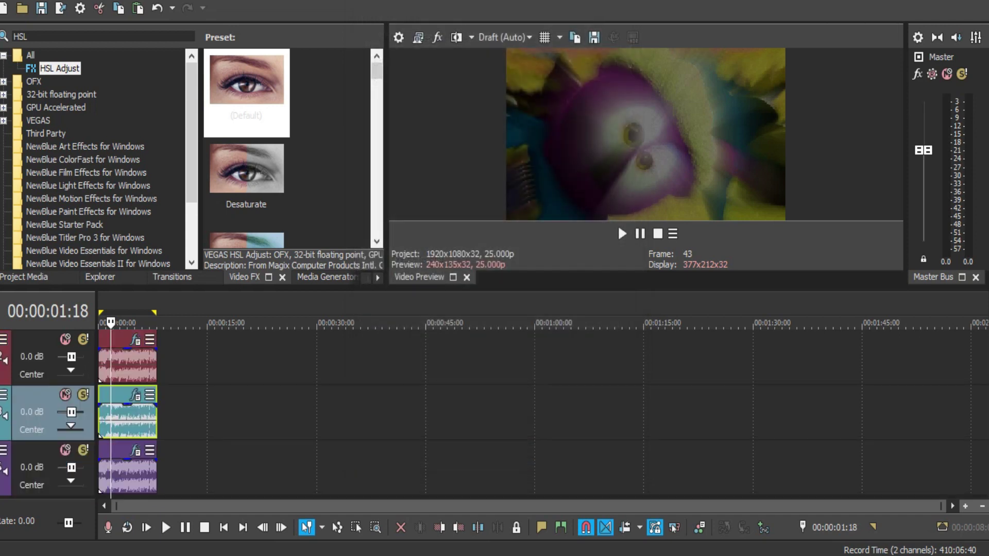
Examine the third audio event's stretch method, stretch attributes and pitch change in its properties.
click(128, 470)
key(alt+Return)
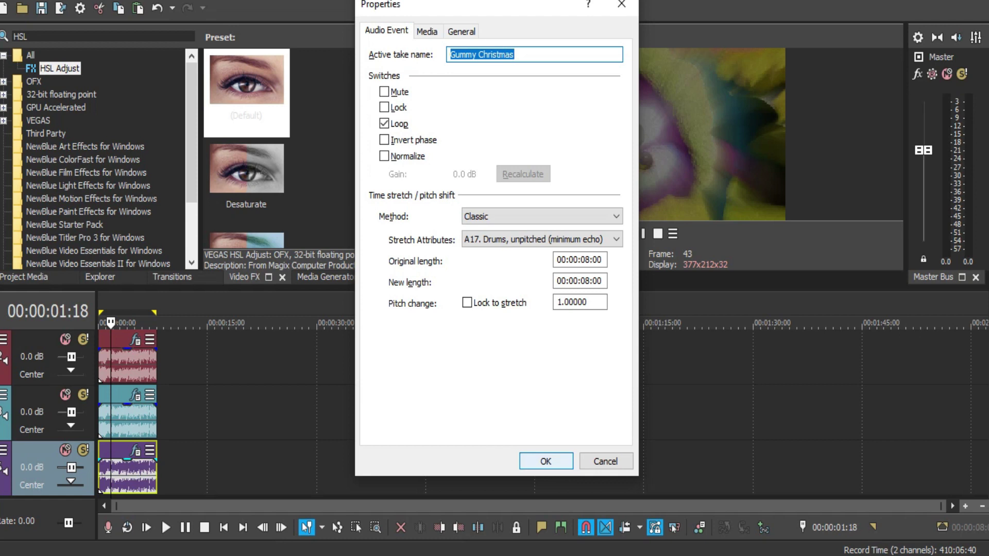
key(Return)
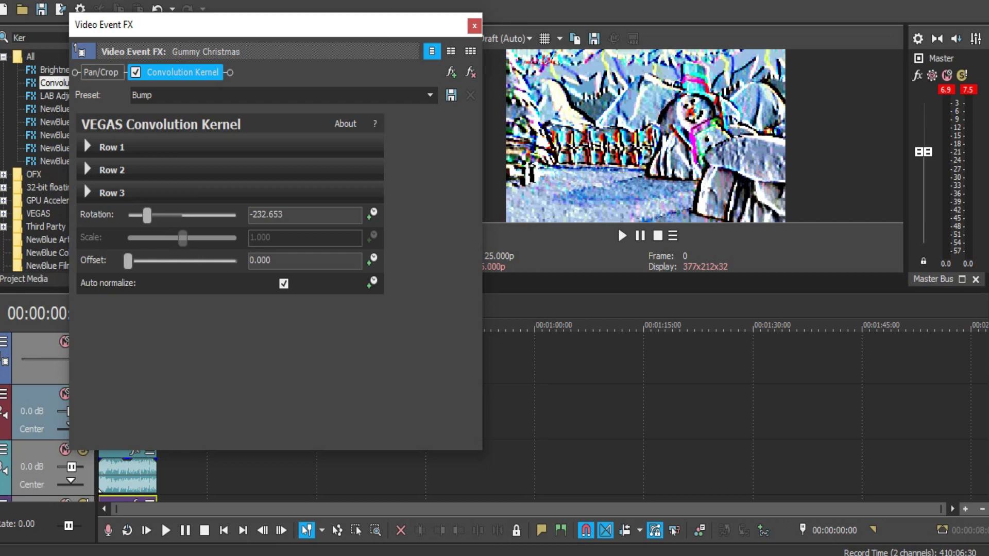
Examine the preset and rotation settings of the Convolution Kernel effect on the video event.
drag(283, 214, 249, 215)
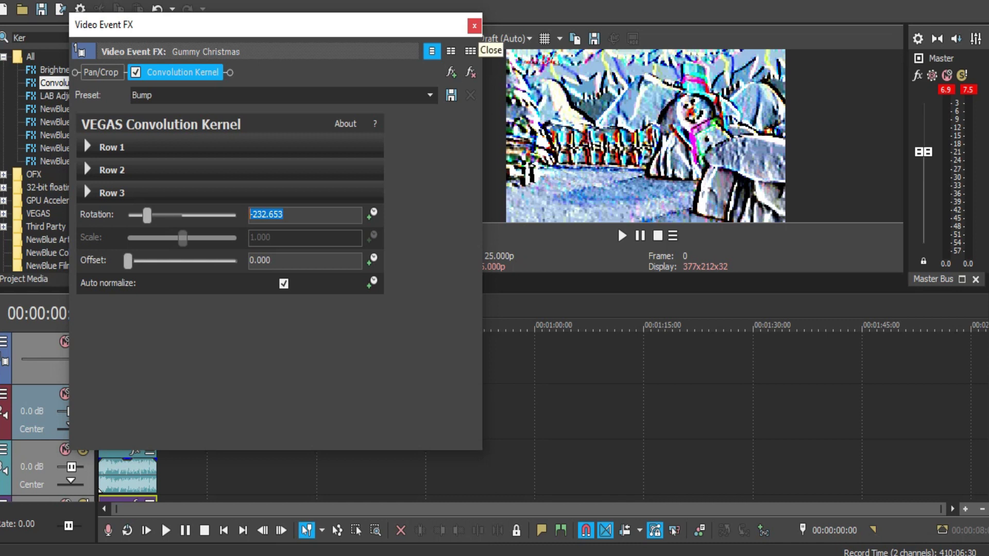
click(474, 26)
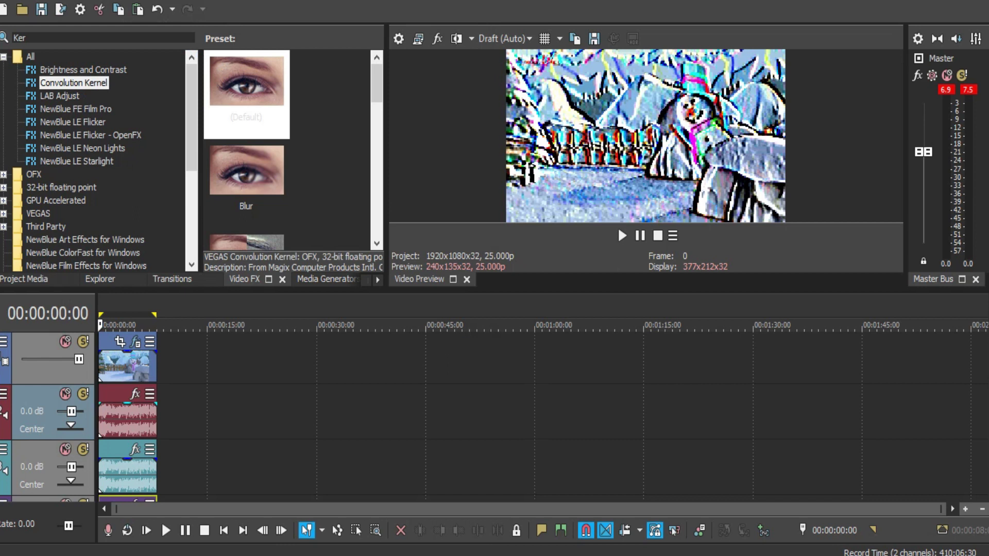
Examine the stretch method, stretch attributes and pitch change of the first audio event under the Convolution Kernel clip.
right_click(116, 414)
key(p)
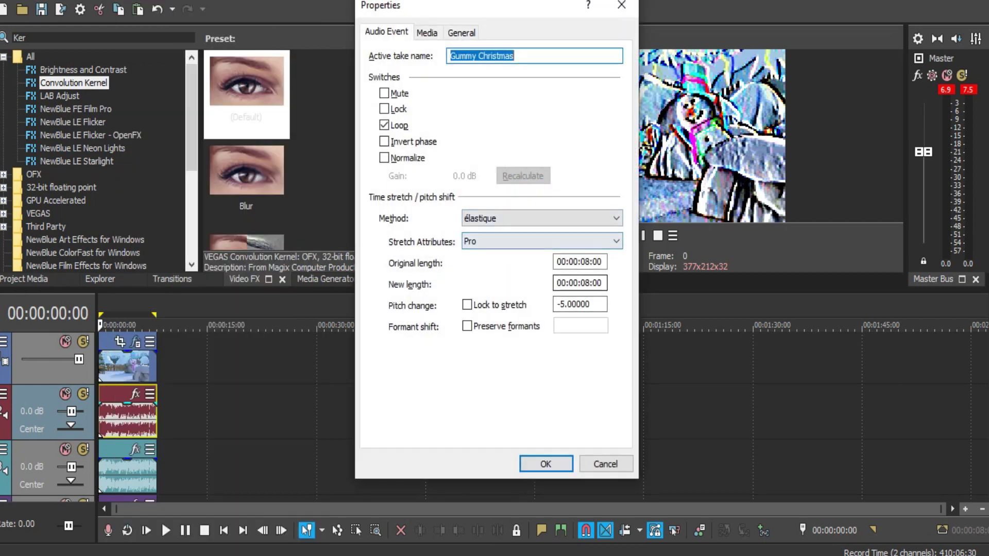
double_click(573, 304)
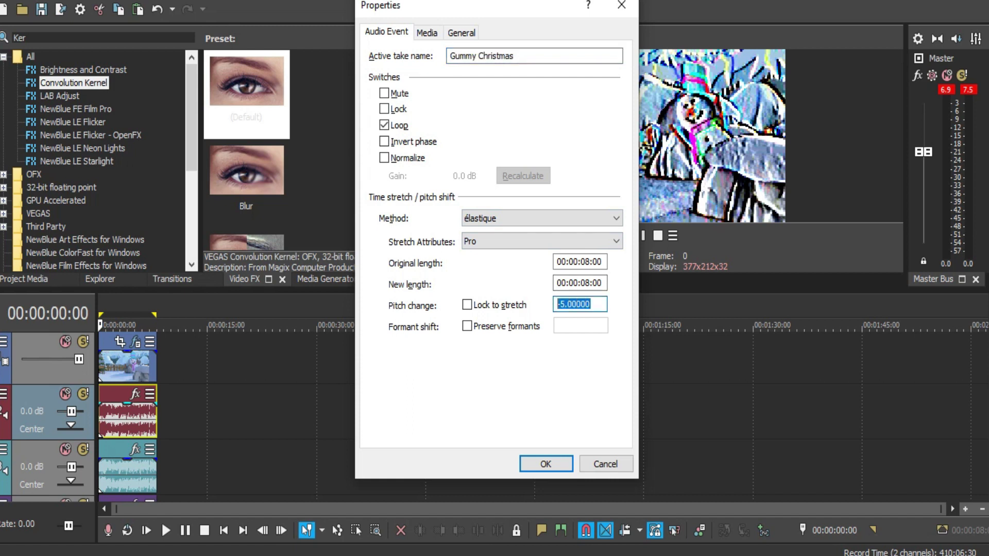
click(590, 304)
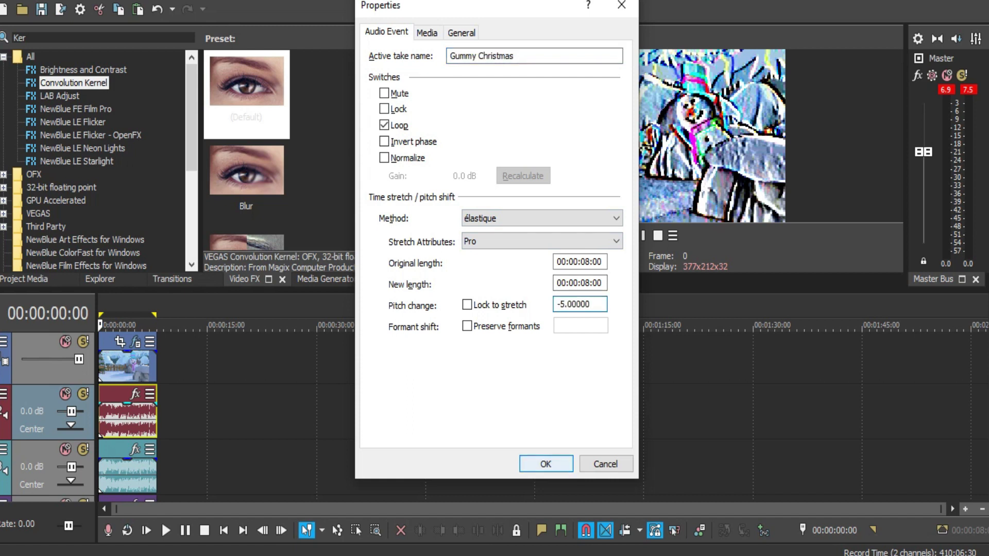
click(546, 464)
Set the second audio event's time stretch method to élastique and review its pitch change.
right_click(117, 412)
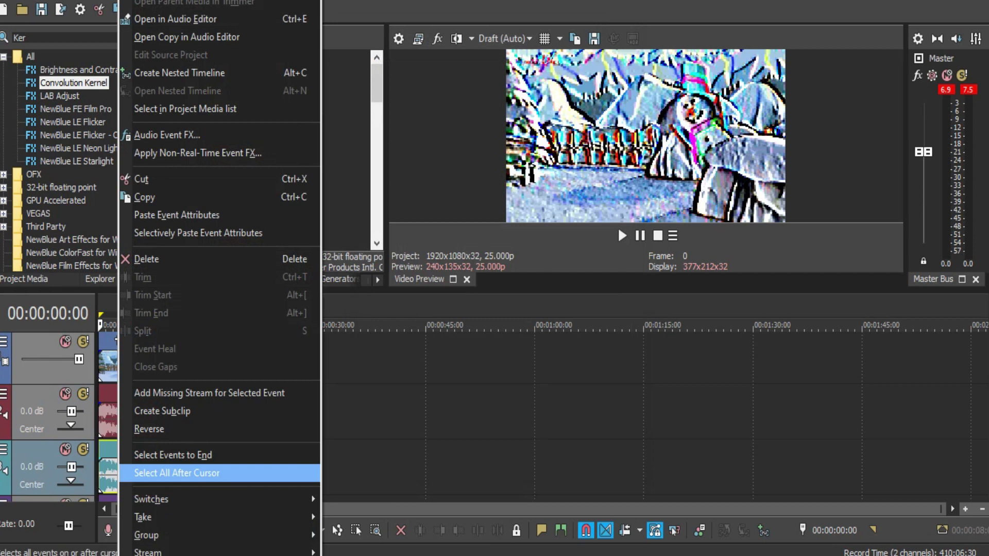
key(p)
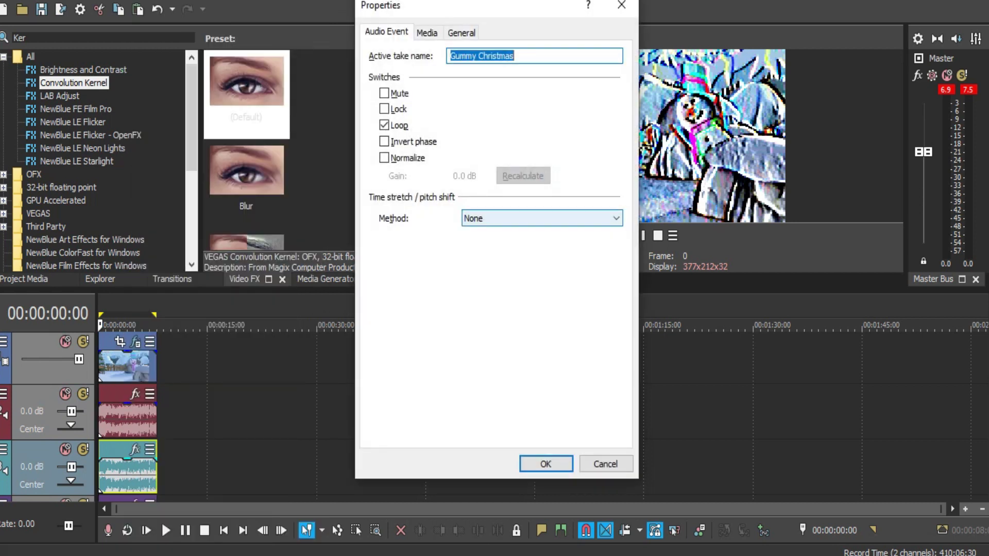
click(541, 218)
click(541, 242)
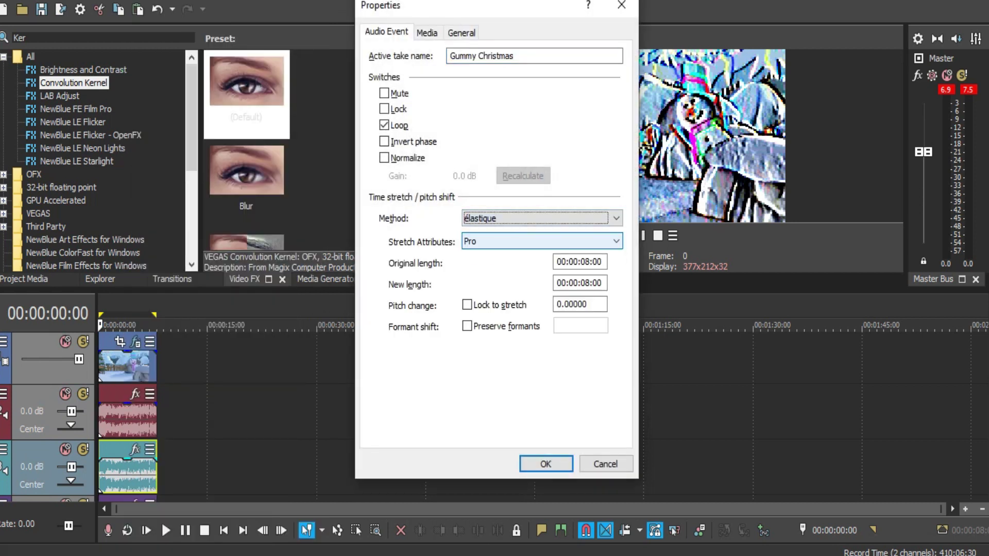
drag(589, 304, 556, 304)
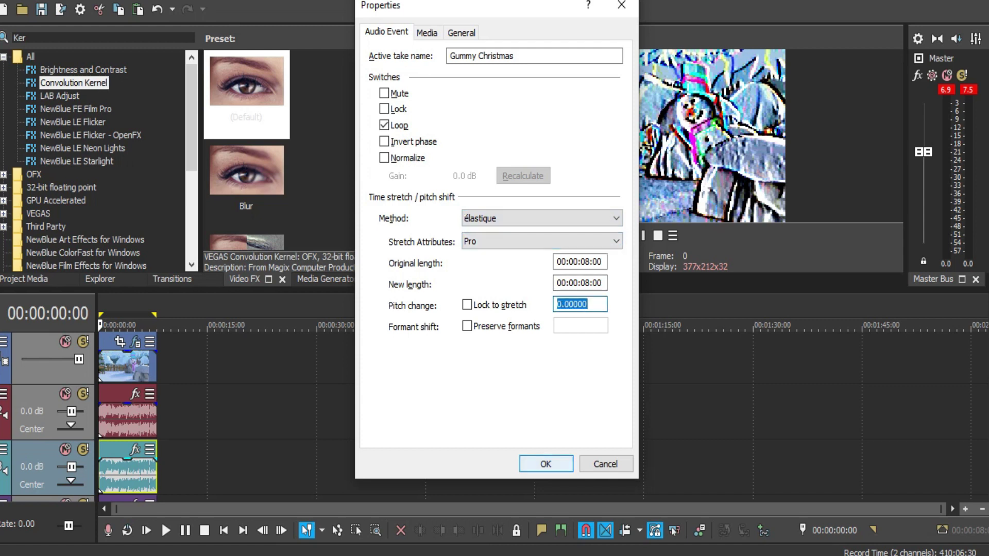
click(546, 464)
Examine the élastique stretch attributes and pitch change in the third audio event's properties.
scroll(493, 416, down, 1)
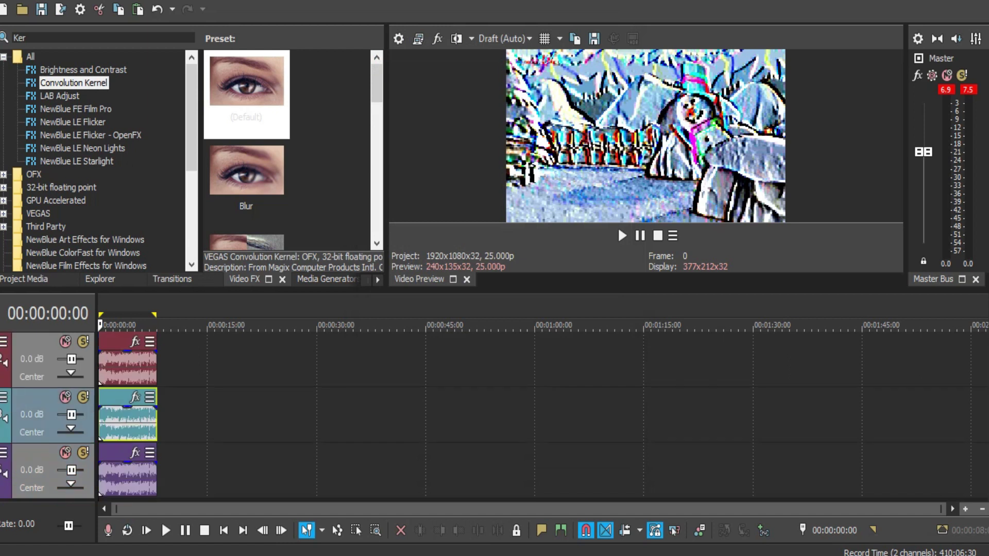
right_click(115, 476)
click(150, 549)
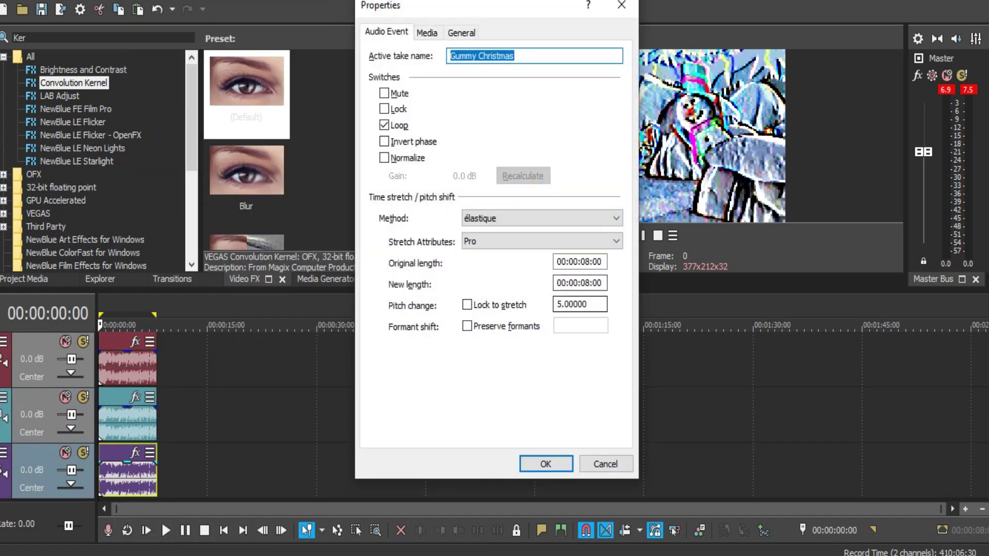
double_click(579, 304)
click(588, 304)
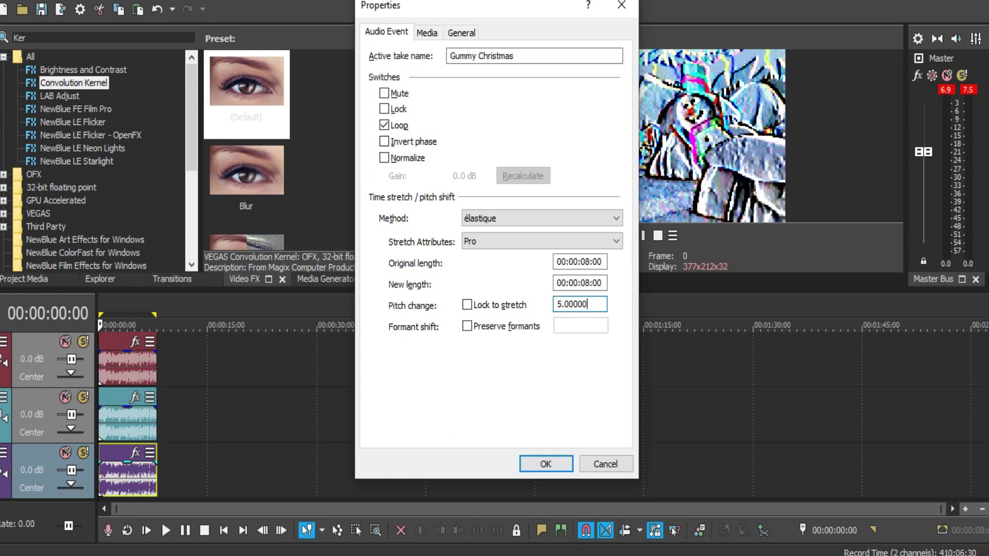